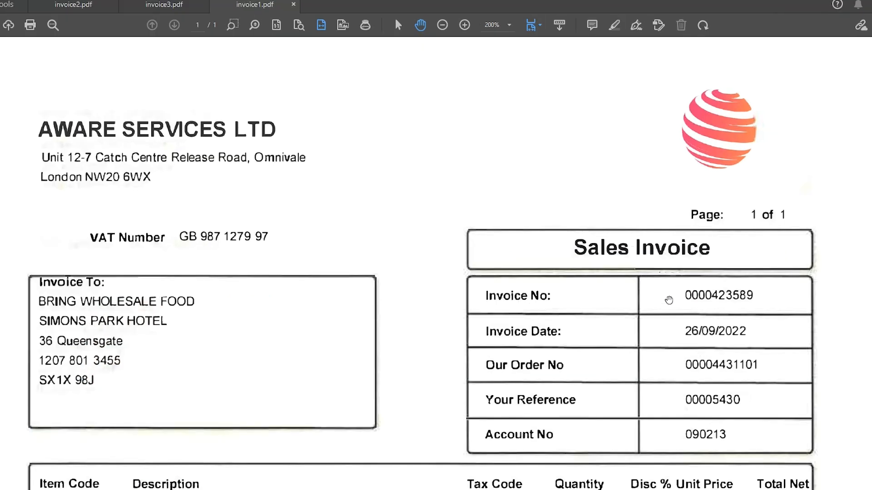
Review the header details and line items of the sample invoices invoice1.pdf, invoice3.pdf and invoice2.pdf.
scroll(689, 305, down, 5)
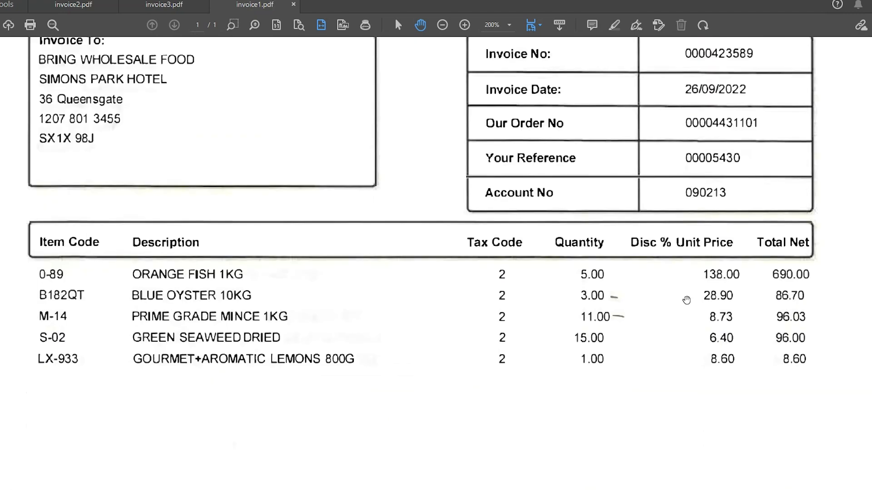
click(177, 5)
scroll(403, 195, down, 4)
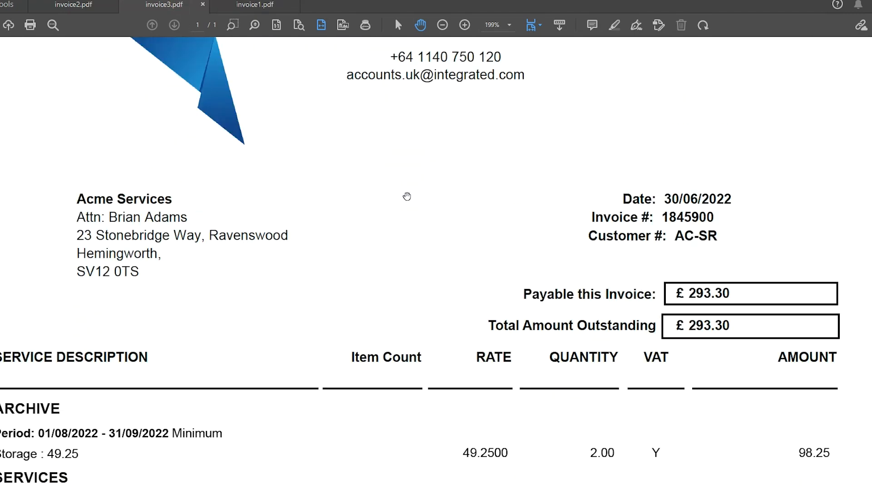
scroll(407, 196, down, 6)
click(91, 6)
scroll(481, 258, down, 1)
scroll(480, 257, down, 6)
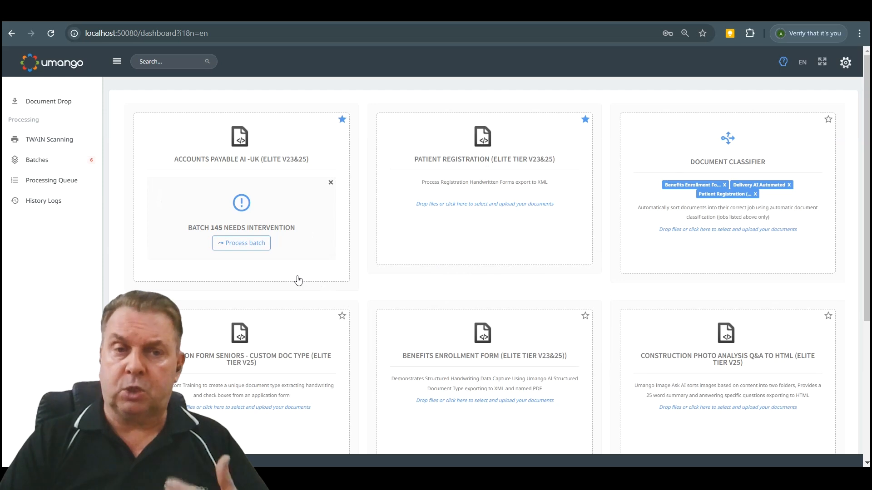
Open batch 145 of the Accounts Payable AI job for processing and look through its documents.
click(241, 243)
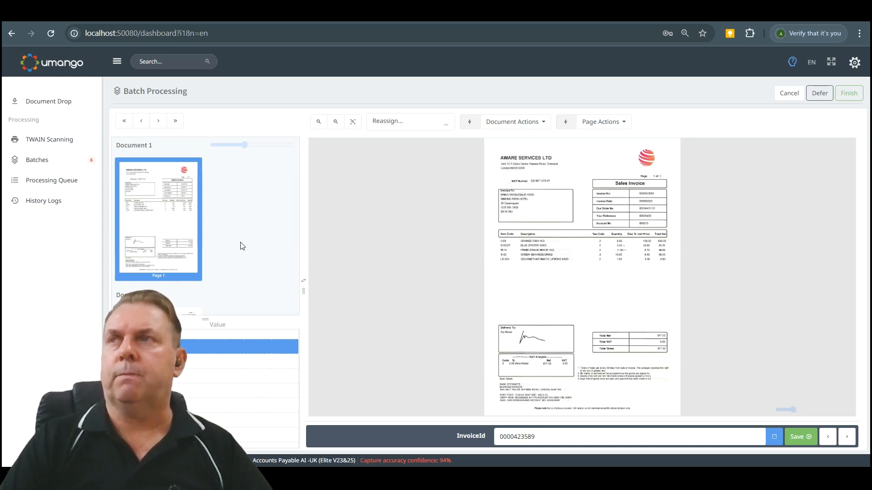
scroll(285, 255, down, 5)
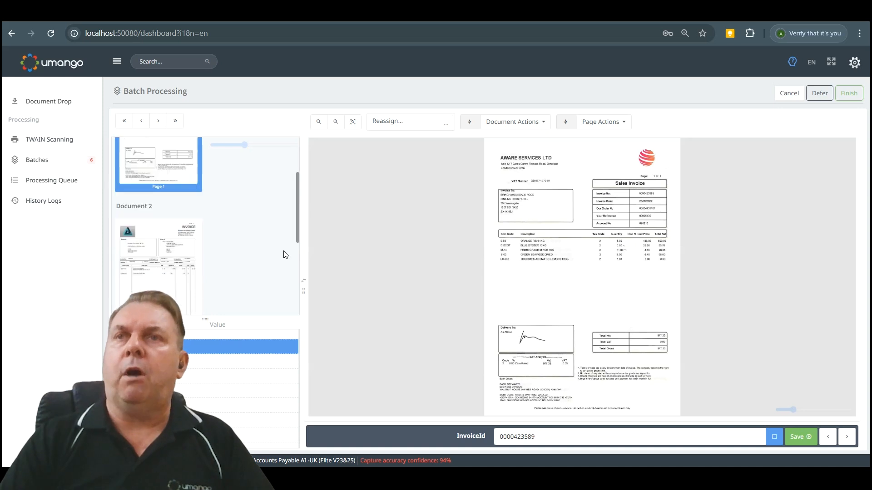
scroll(284, 254, up, 5)
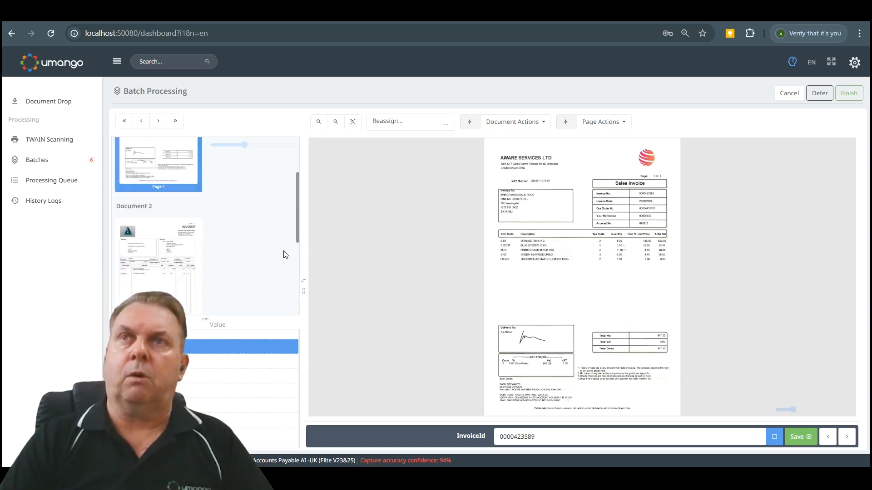
scroll(285, 255, down, 3)
scroll(284, 254, up, 3)
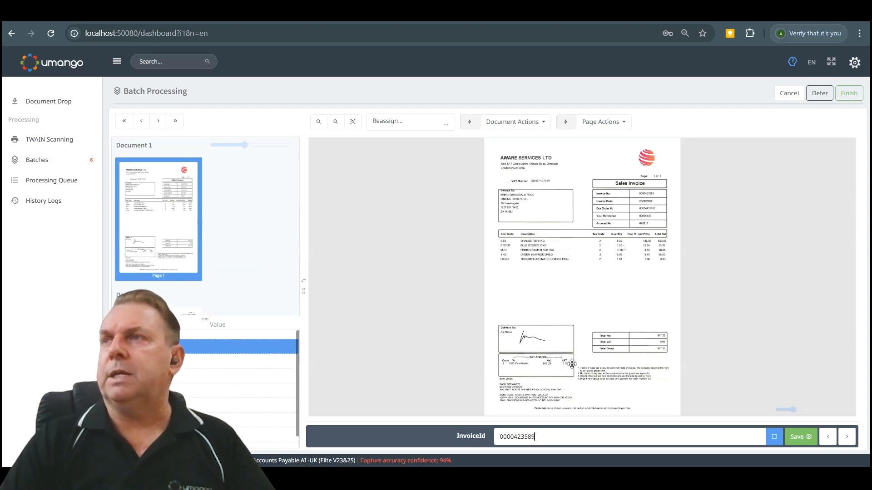
Check the invoice number on the first document's enlarged page and save the InvoiceId field.
scroll(586, 348, up, 1)
drag(609, 237, 559, 340)
scroll(562, 341, up, 2)
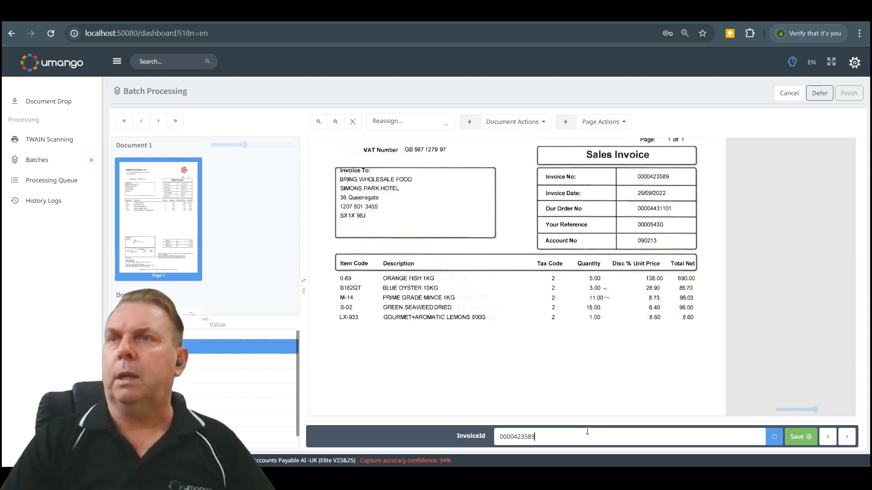
click(795, 439)
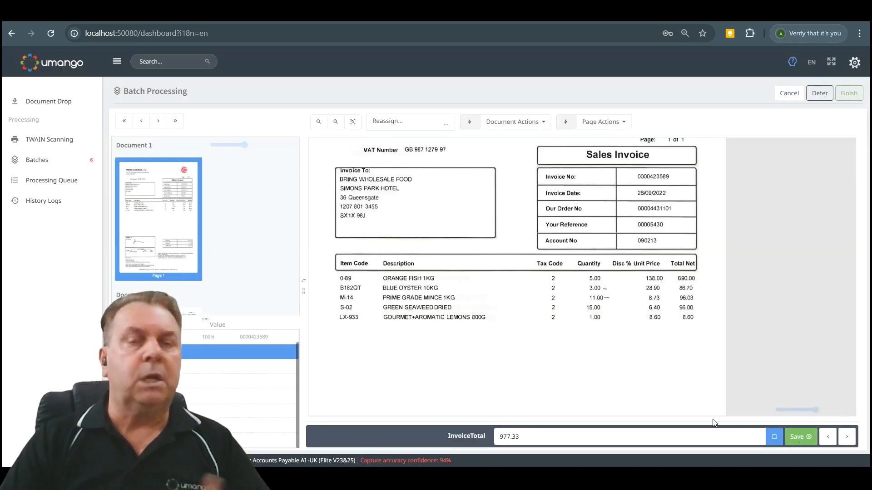
Check InvoiceTotal against the total gross on the invoice, correct it to 977.33 and save the field.
drag(622, 384, 629, 284)
drag(612, 414, 611, 335)
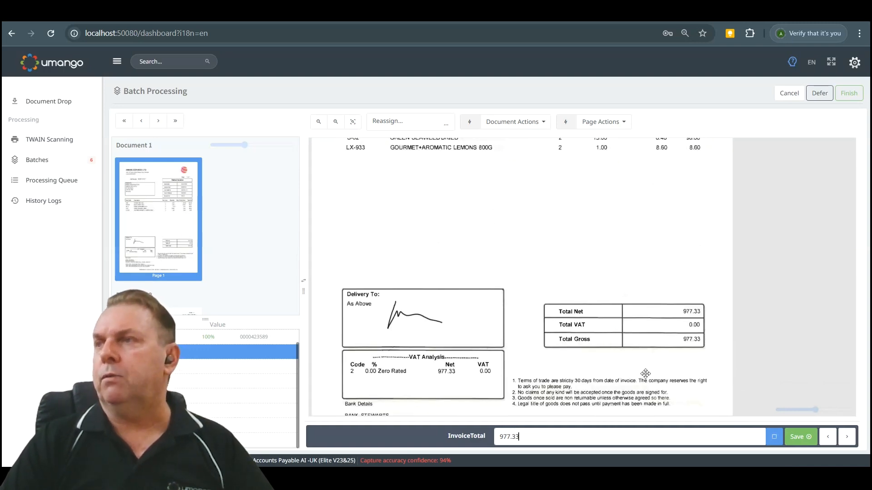
key(BackSpace)
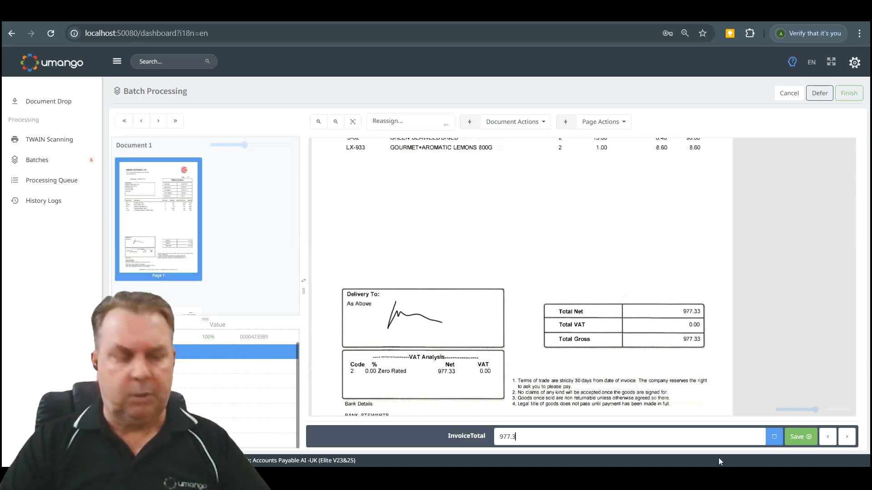
text(3)
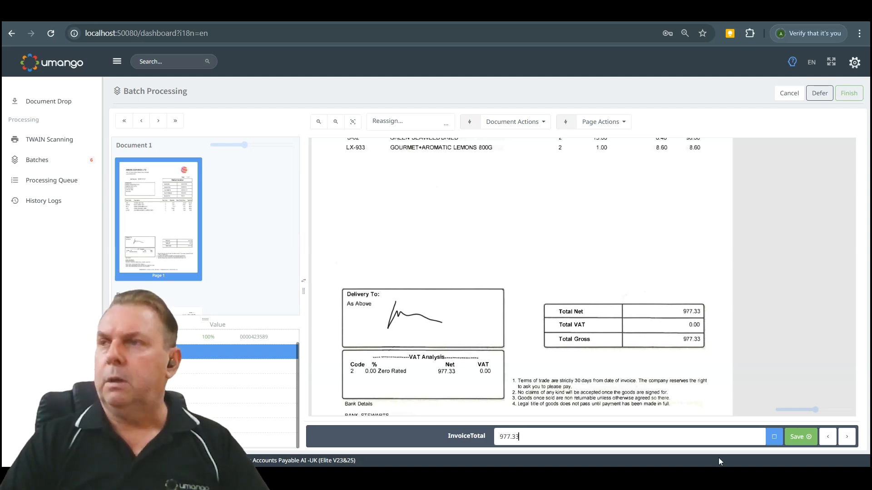
click(798, 438)
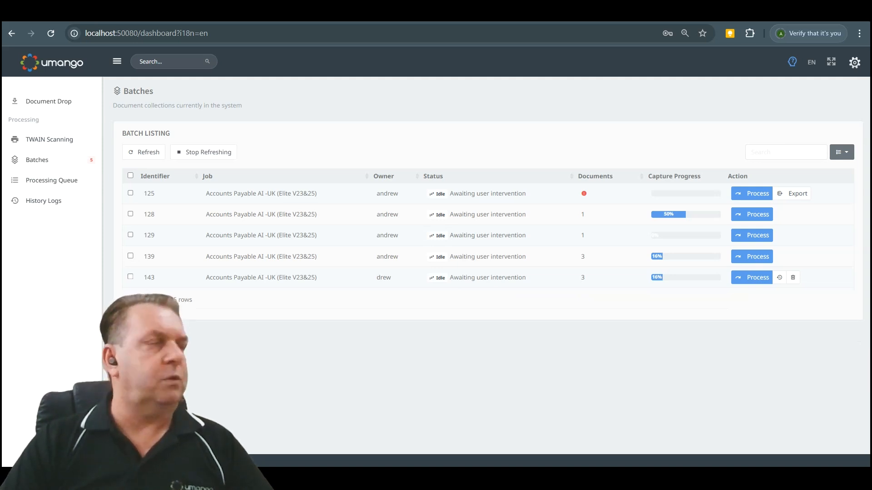
View the Invoices Processed export folder, compare the exported invoice PDFs with their XML files, and minimize both viewer windows.
drag(220, 177, 244, 85)
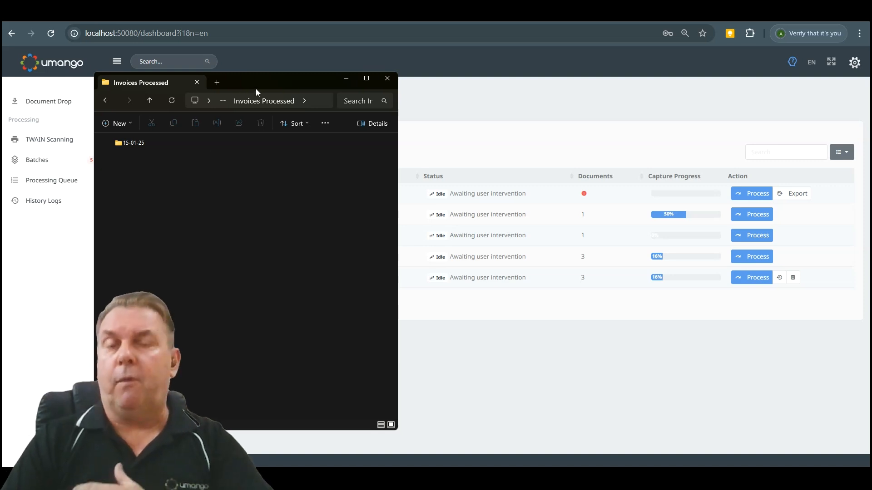
drag(263, 83, 0, 83)
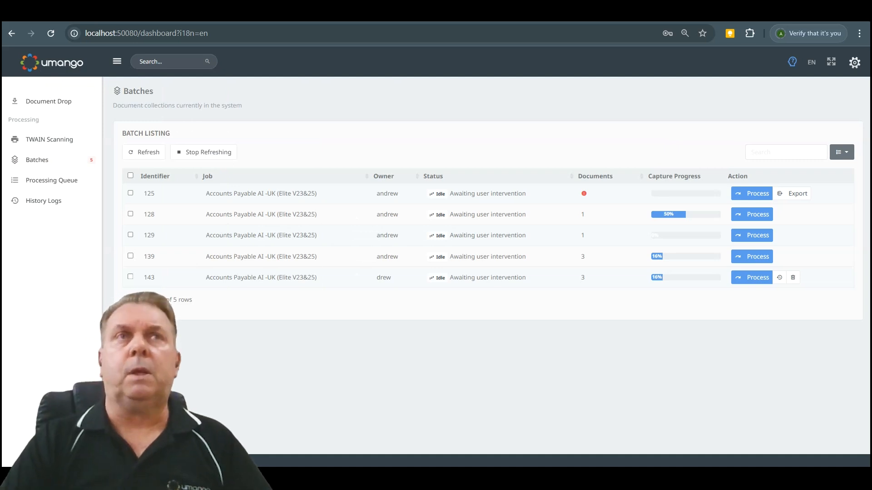
drag(0, 82, 323, 66)
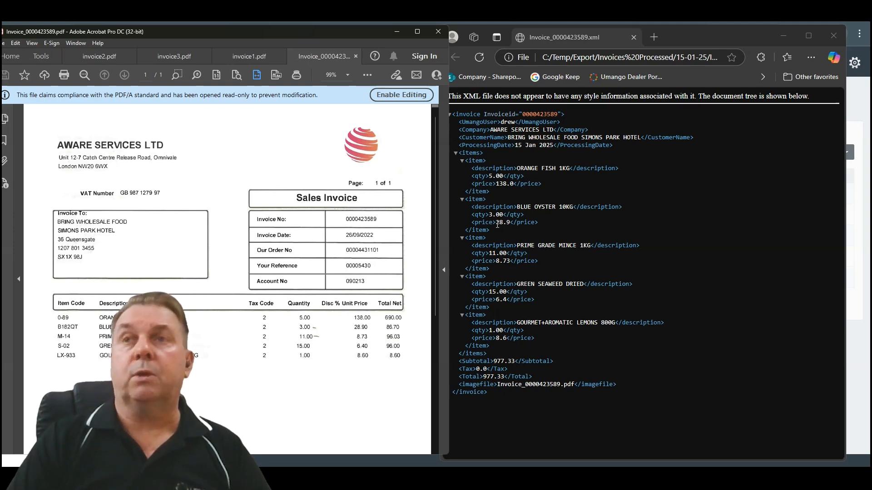
scroll(301, 345, down, 10)
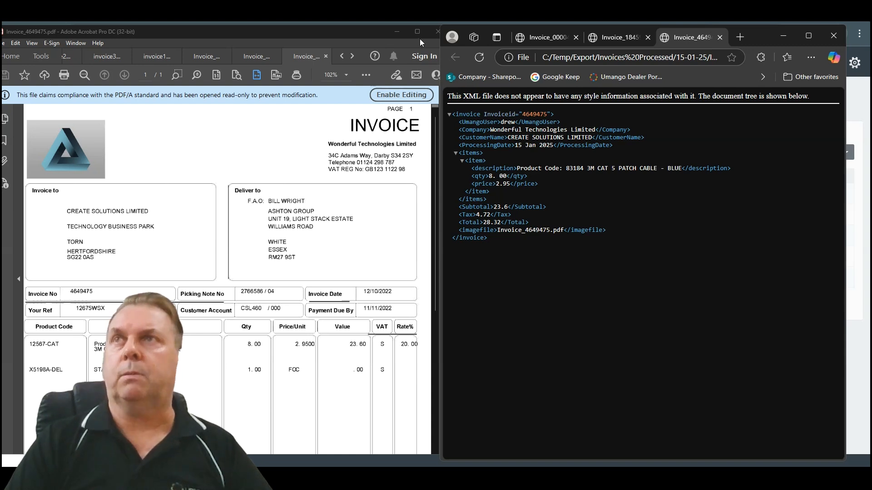
click(398, 31)
click(784, 35)
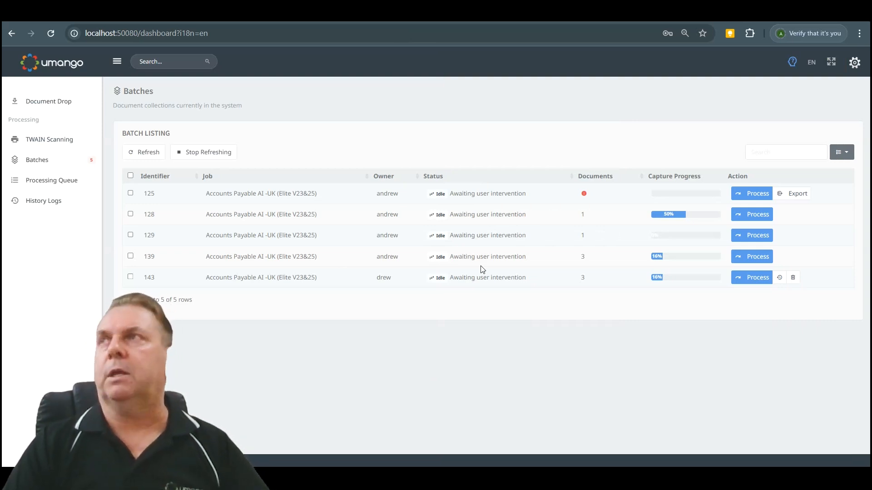
Log out and sign back in with the saved username and password of an account that has job management access.
click(772, 231)
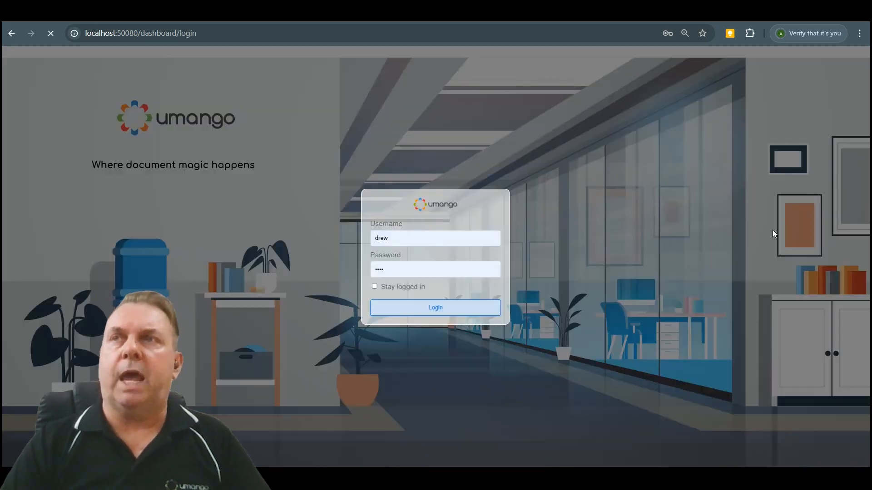
click(486, 233)
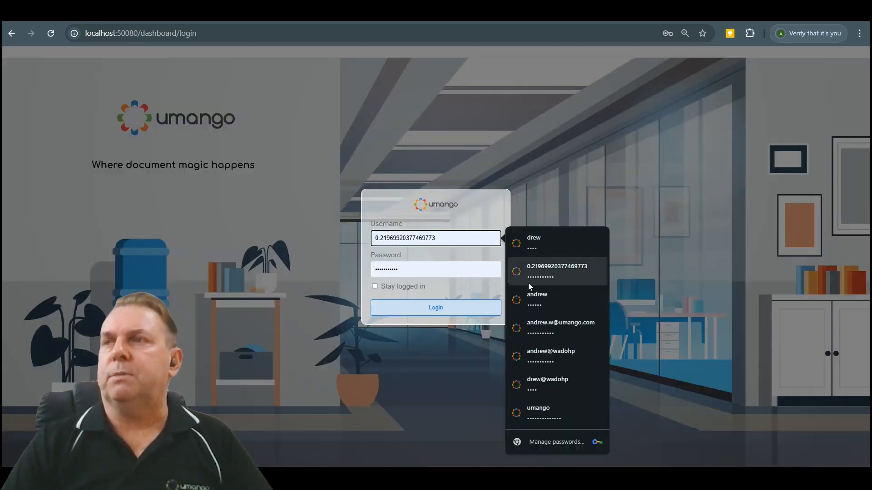
click(539, 299)
key(Return)
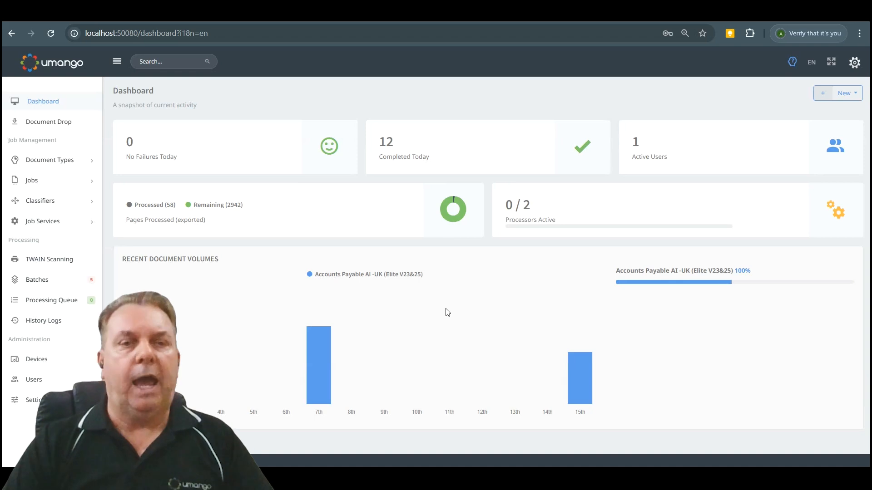
Create a new job named Accounts Payable.
click(846, 94)
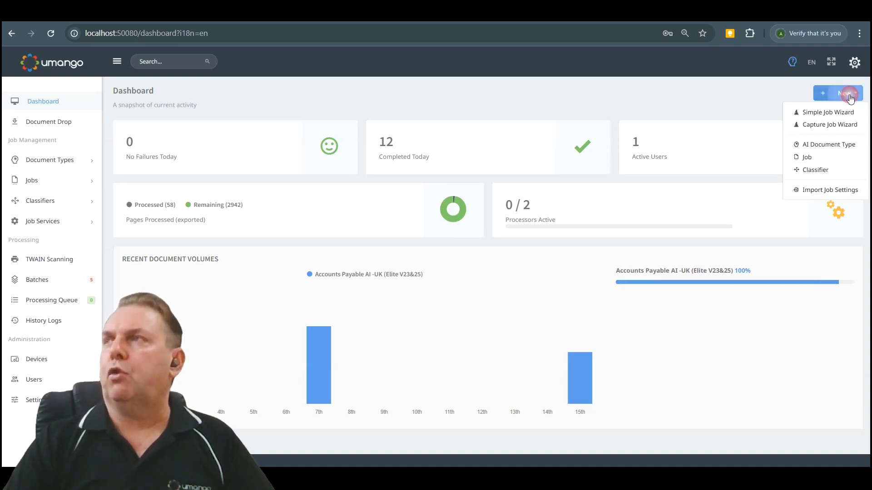
click(838, 159)
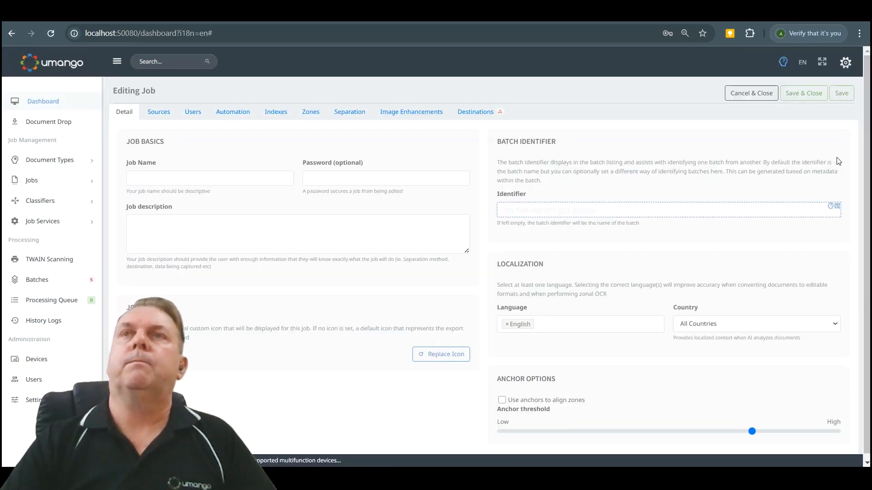
click(200, 178)
text(Accounts Payable)
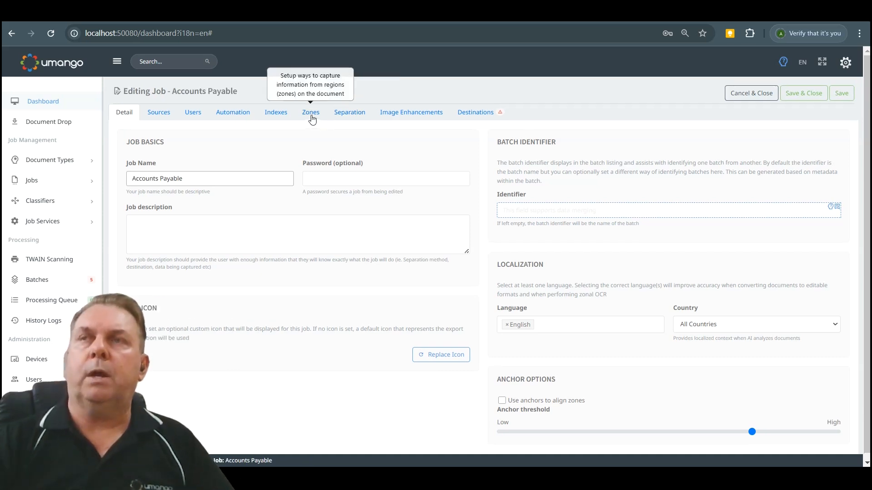
Enable AI capture for the job's sample invoice with document type Invoice or Purchase Order, accepting the cloud processing consent.
click(312, 113)
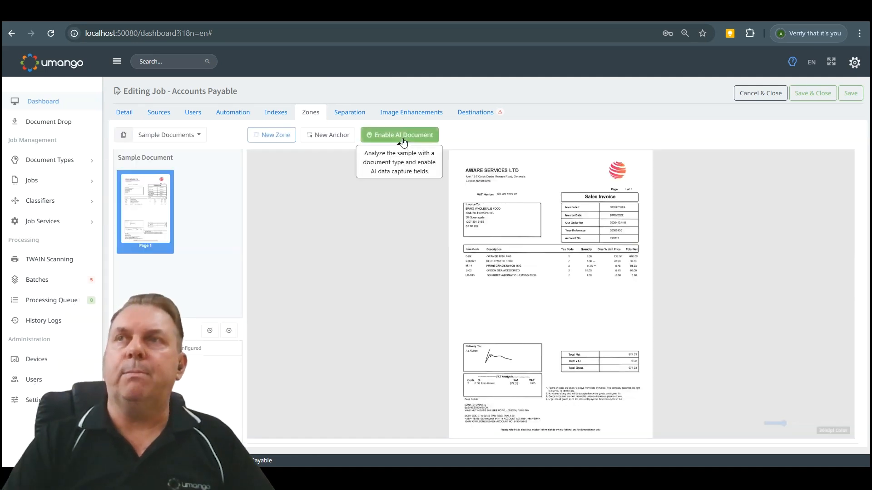
click(400, 136)
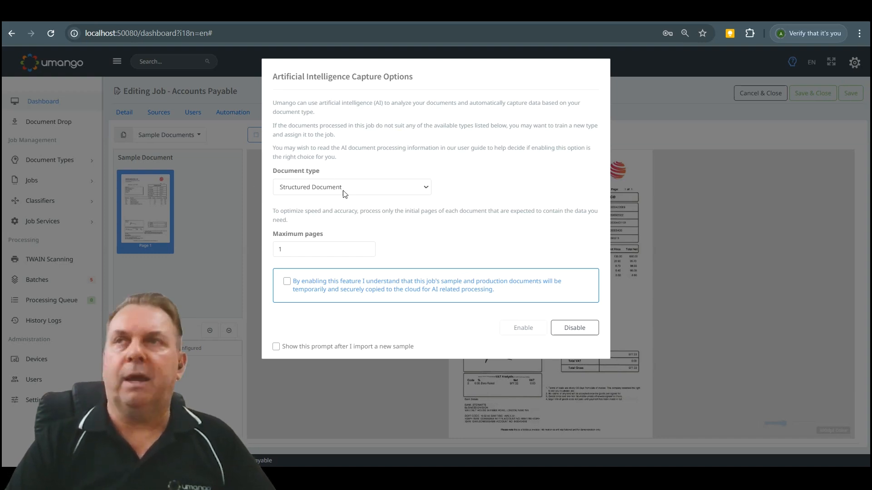
click(398, 190)
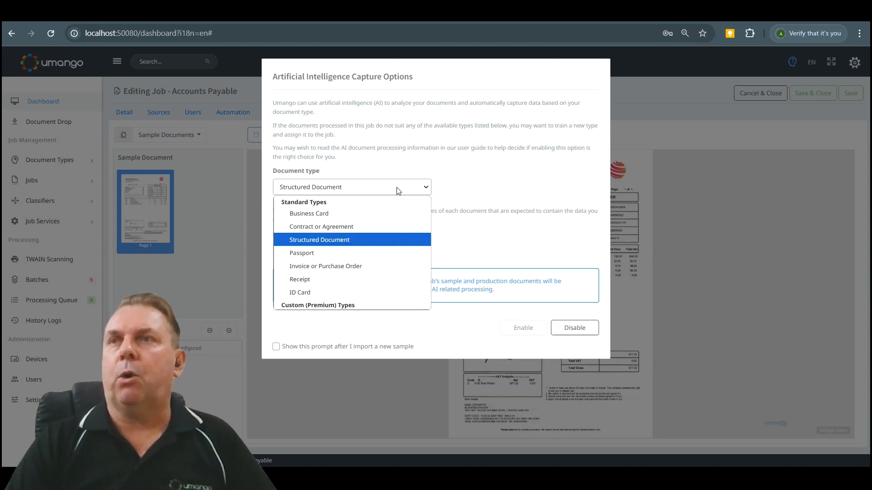
click(376, 267)
click(286, 281)
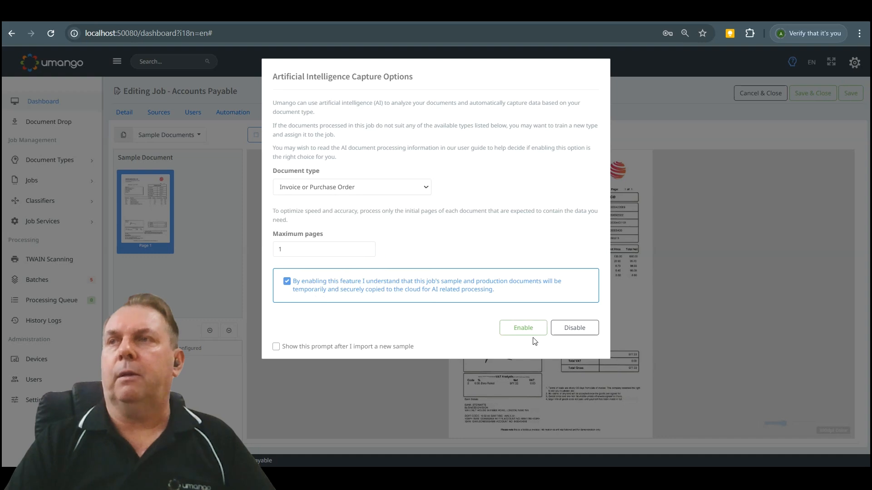
click(523, 327)
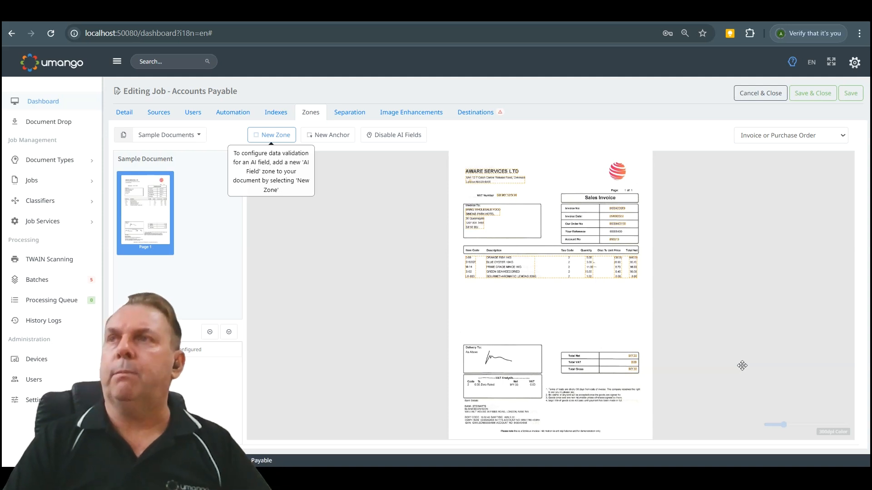
click(173, 136)
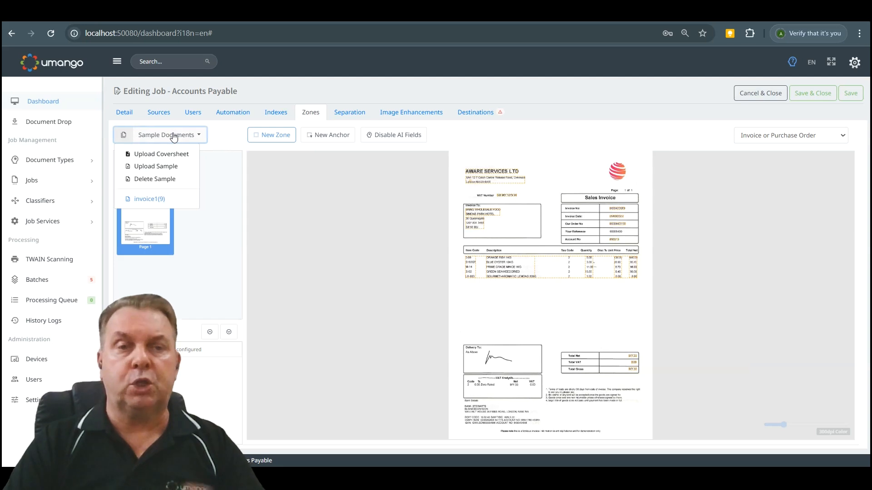
click(435, 308)
Create a validation zone from the InvoiceId AI field detected on the sample invoice.
scroll(568, 308, up, 2)
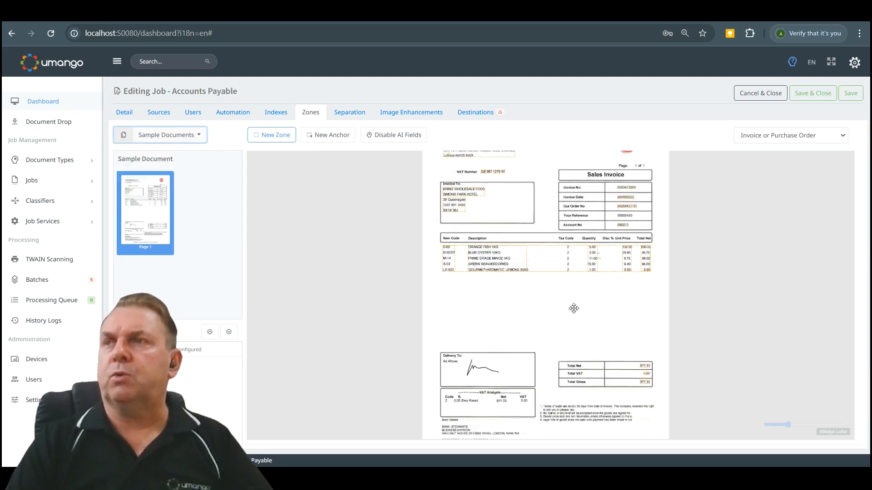
scroll(567, 308, down, 3)
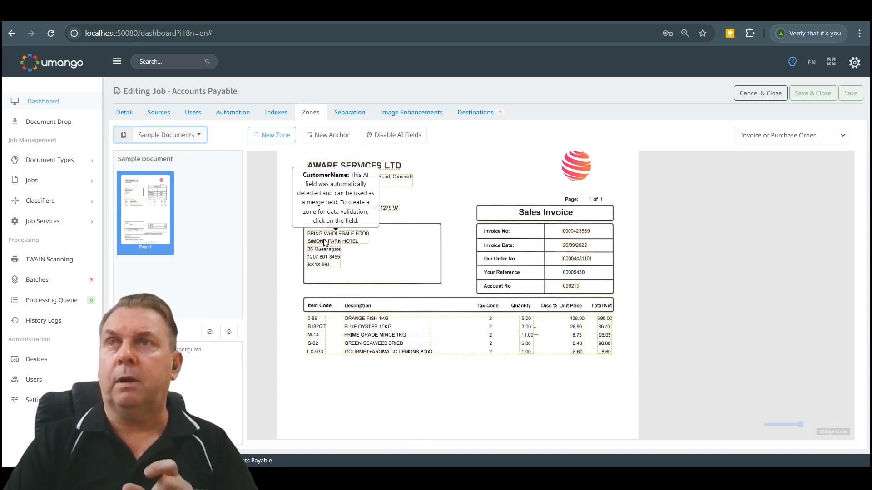
mouse_move(586, 233)
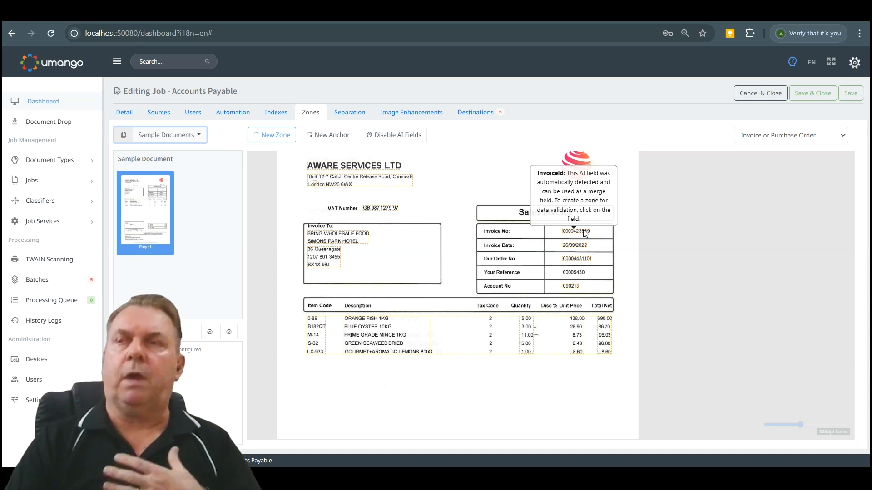
click(585, 232)
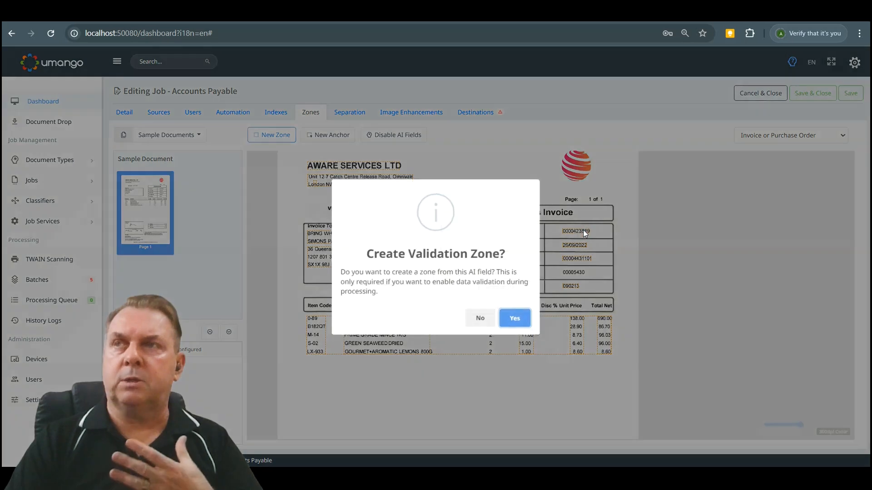
click(517, 319)
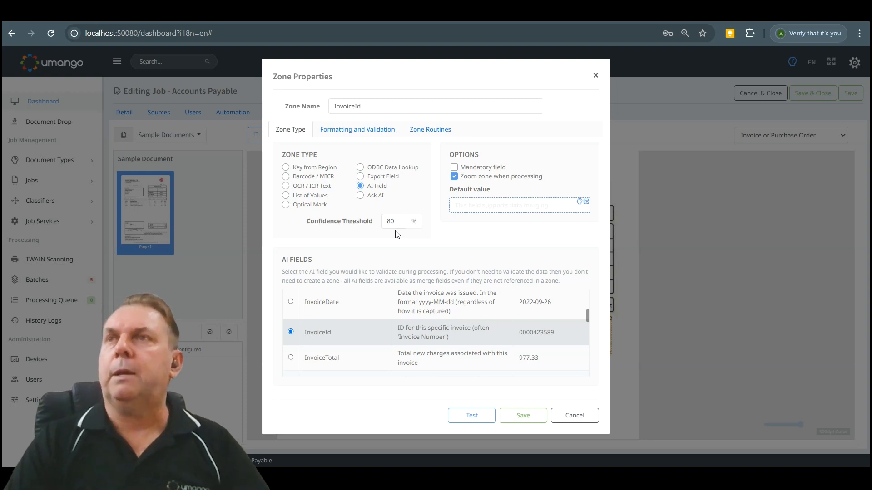
Rename the new AI field zone as Invoice Number and save its properties.
click(382, 107)
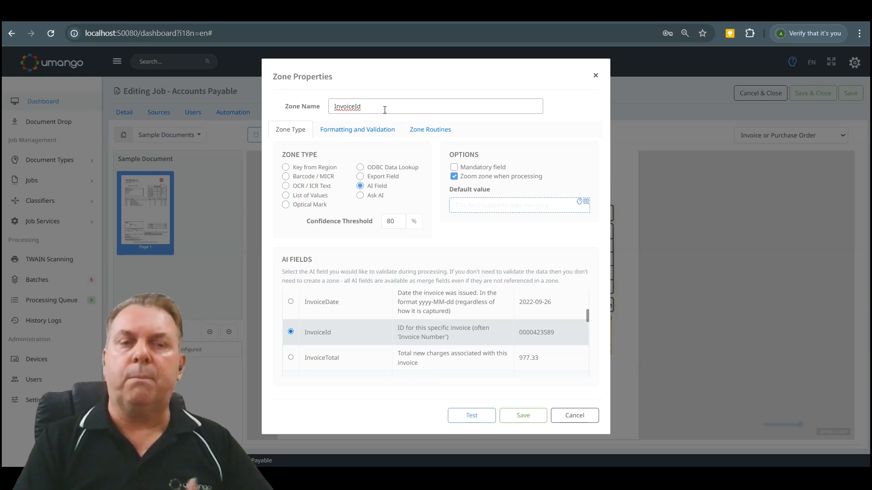
key(BackSpace)
key(BackSpace)
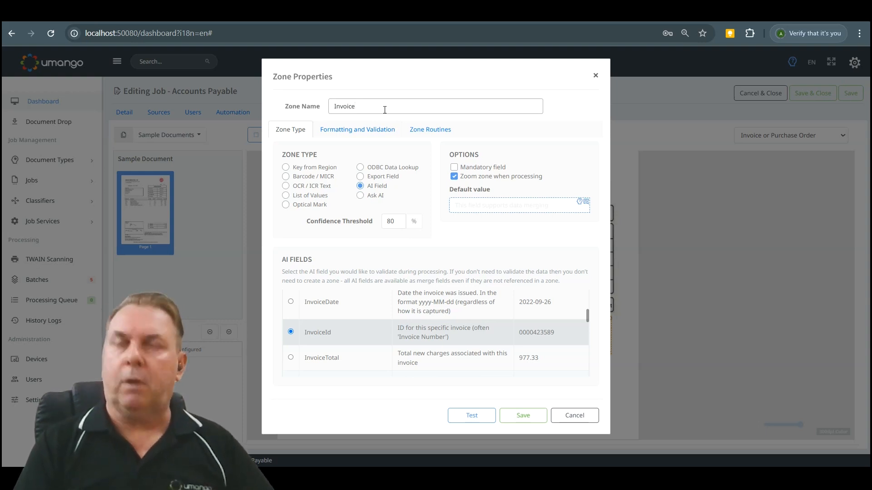
text(Inv)
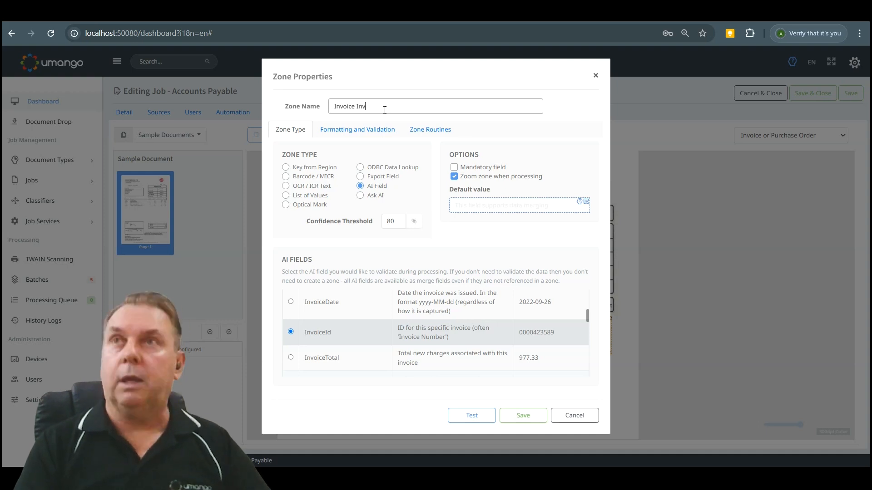
key(BackSpace)
key(BackSpace)
key(BackSpace)
text(Number)
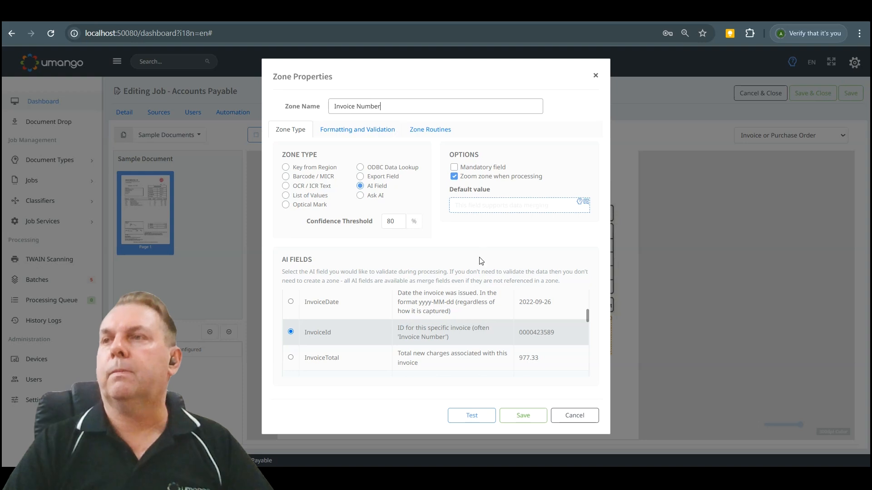
click(522, 415)
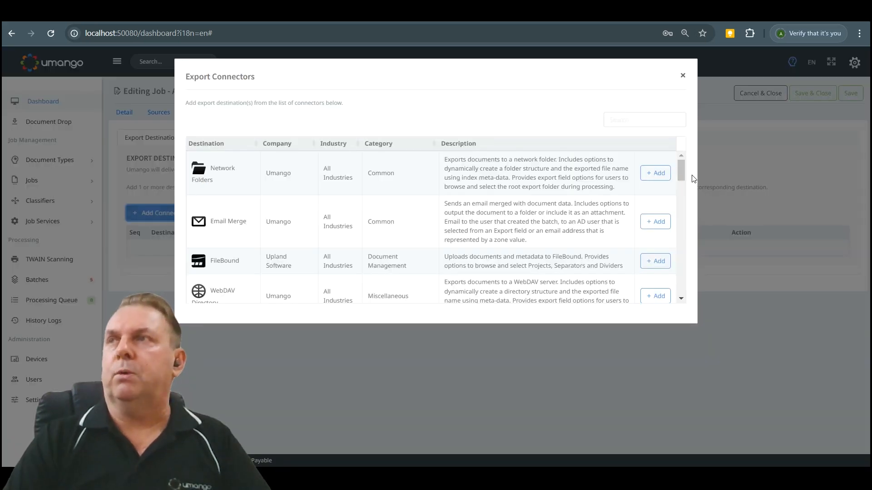
Add the Merged Text (xml, csv etc) connector as an export destination for the job.
scroll(684, 177, down, 2)
drag(692, 185, 713, 200)
click(657, 179)
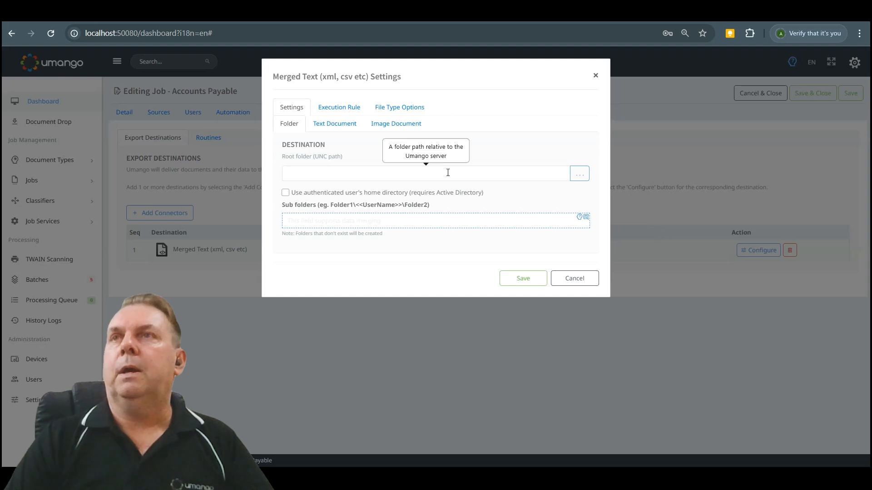
Set the Merged Text destination's root folder to /temp by browsing the server's folders.
click(423, 177)
click(580, 174)
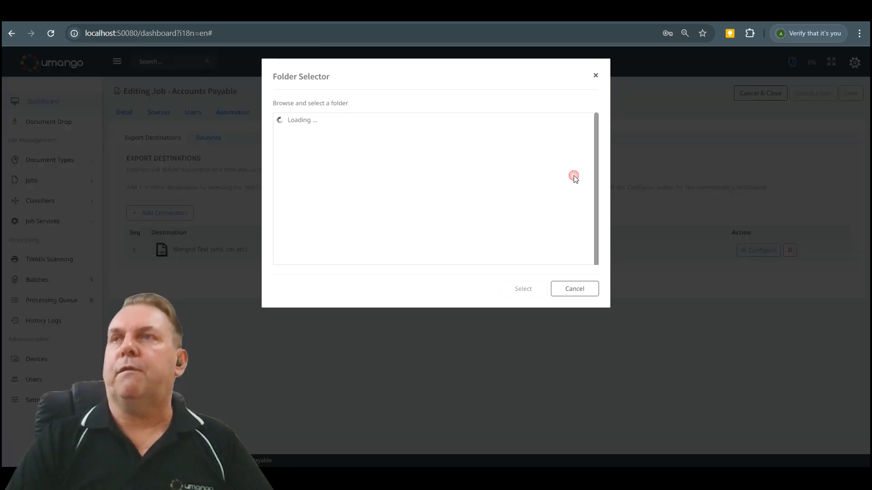
click(316, 152)
click(522, 291)
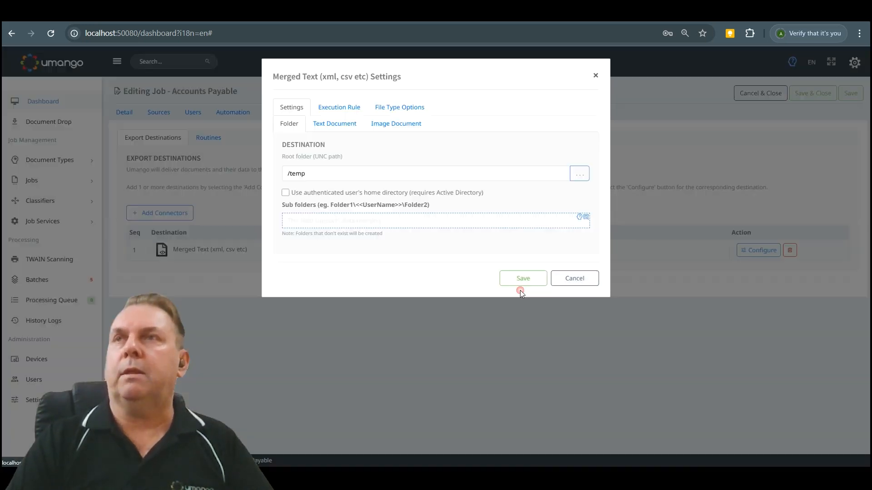
Set the destination's sub folders to the <<Invoice Number>> zone merge field.
click(328, 221)
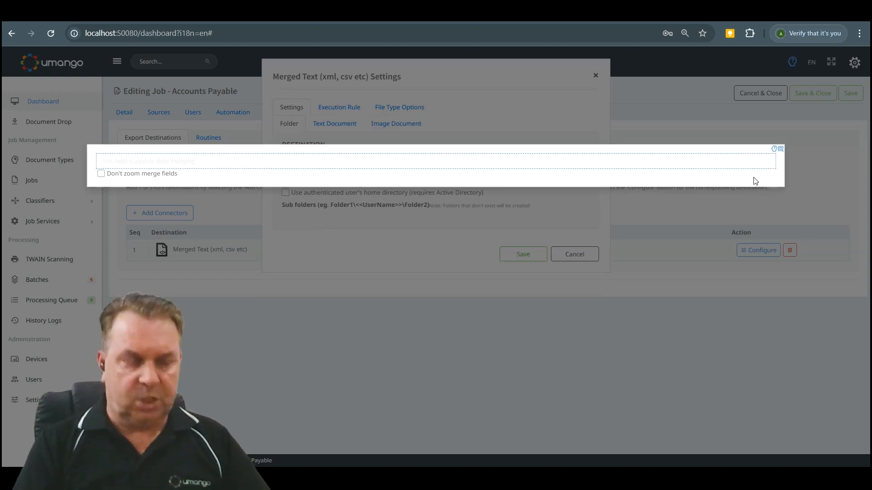
text(in)
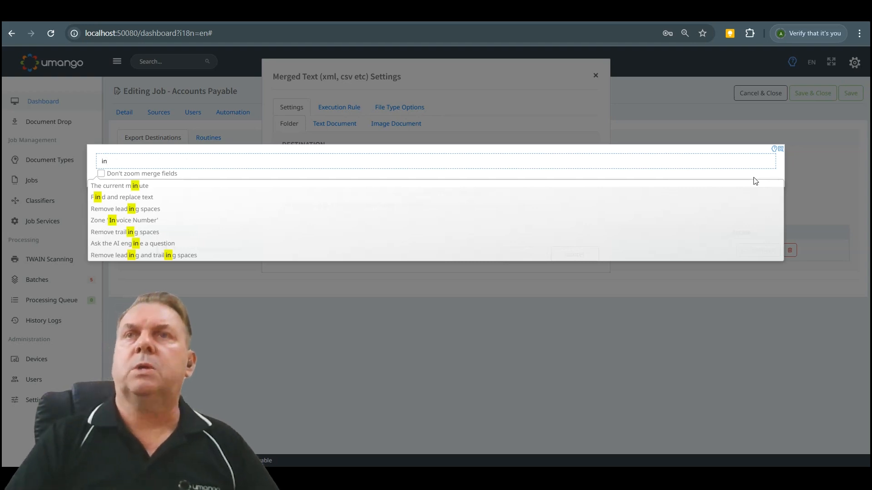
text(voi)
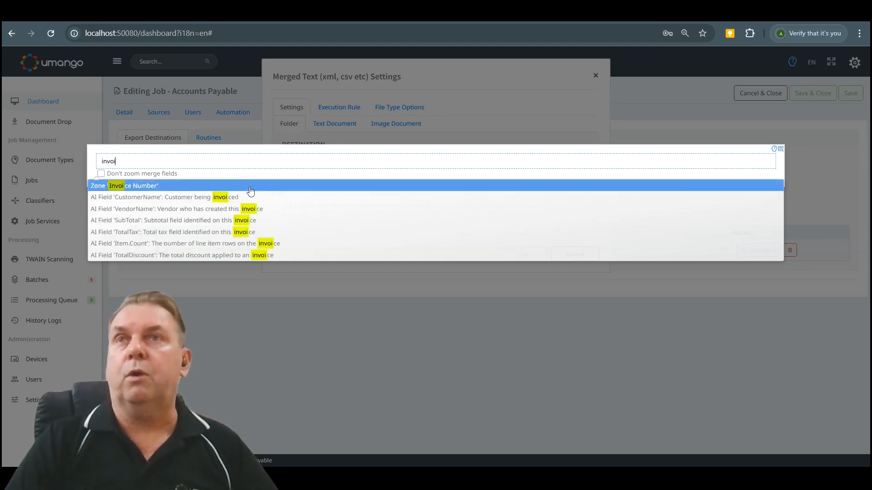
click(216, 185)
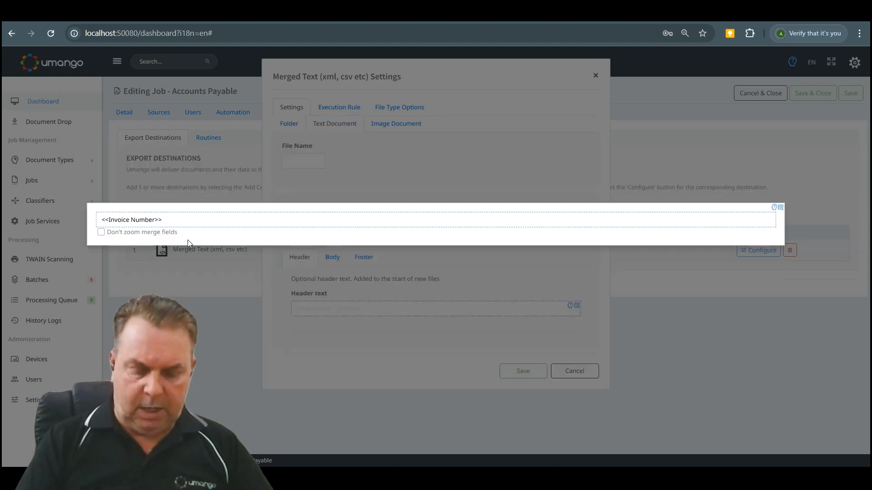
Set the text document's file name to <<Invoice Number>>_<<DateTime(hh-mm-ss)>> with the xml extension.
text(_d)
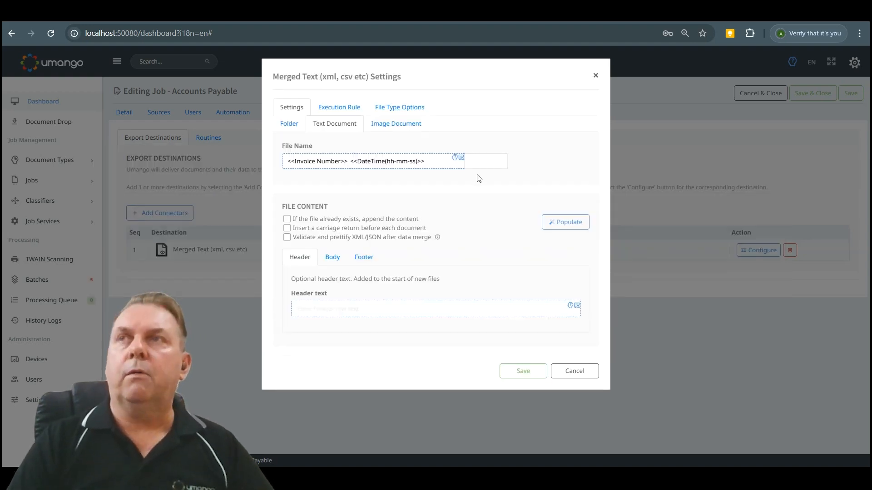
click(492, 161)
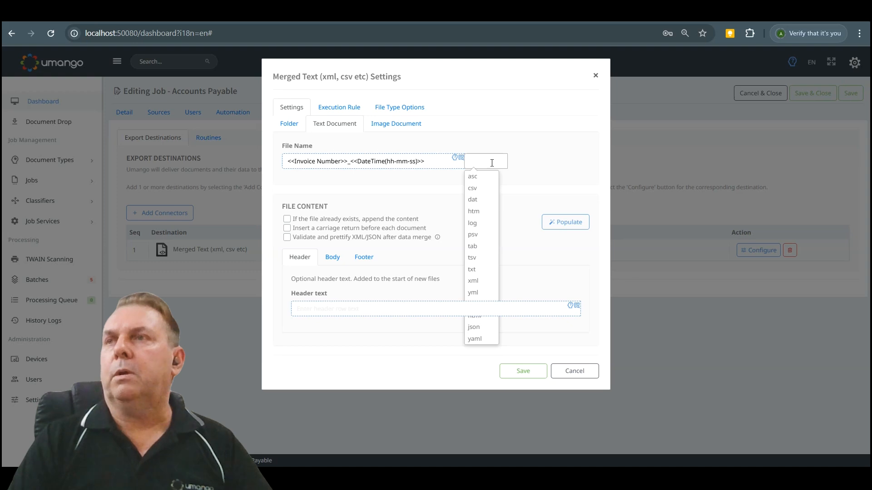
click(488, 284)
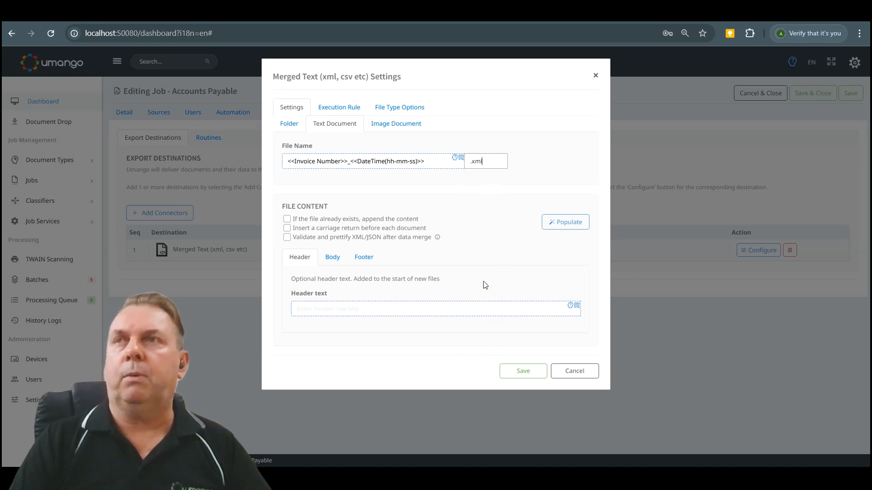
Populate the XML body text automatically, review its merge fields, and try adding a merge field on a new line below the opening invoice tag.
click(335, 264)
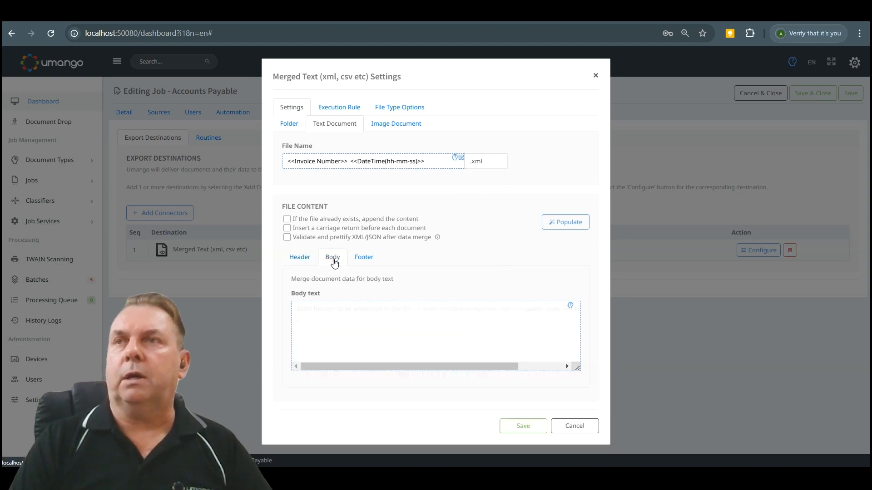
click(574, 223)
click(575, 318)
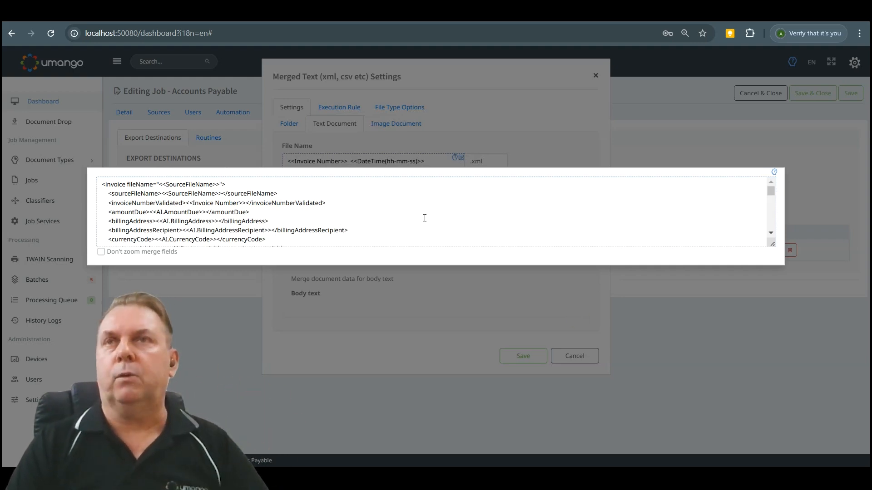
scroll(425, 218, down, 3)
scroll(424, 218, down, 5)
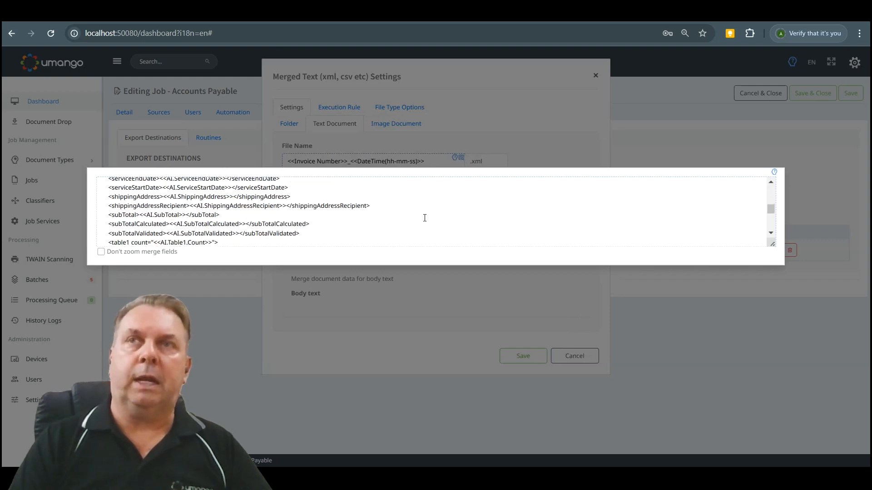
scroll(425, 218, down, 3)
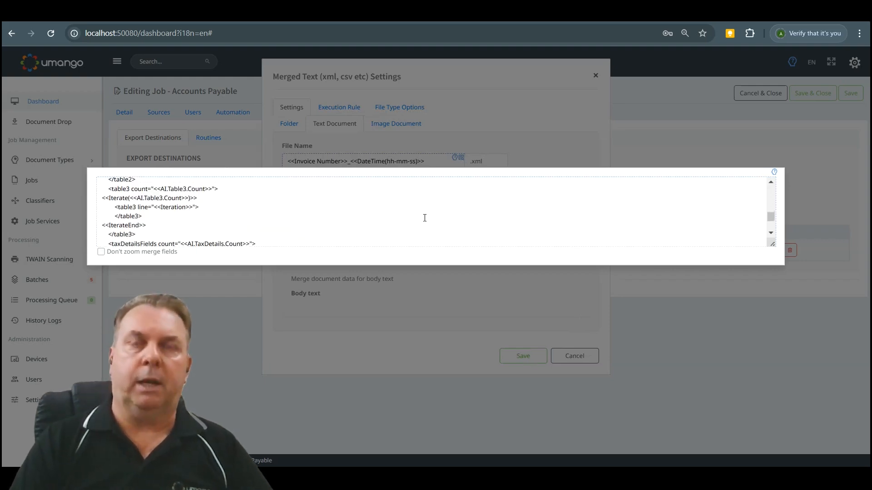
scroll(424, 218, up, 5)
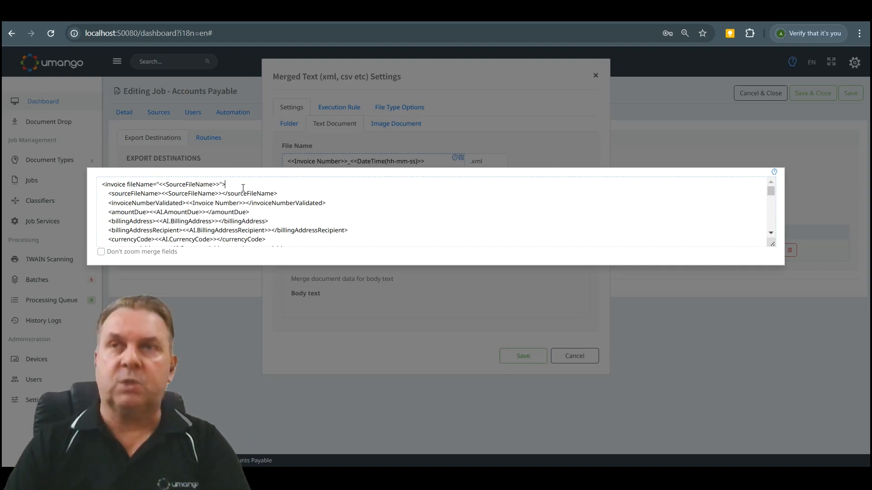
key(Return)
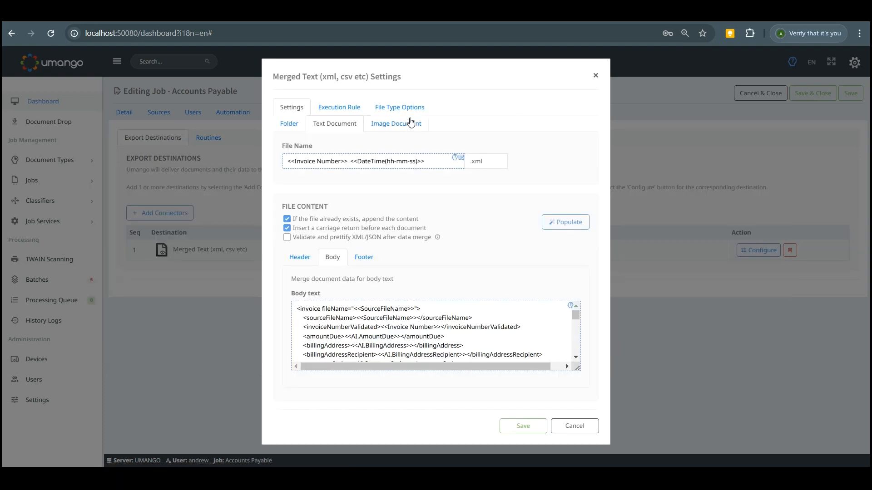
Set the output file type of the exported image document to PDF.
click(411, 123)
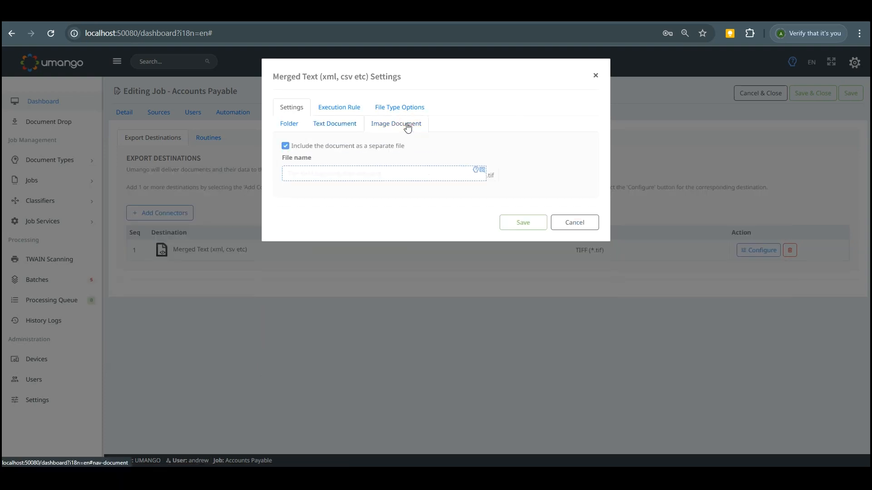
click(416, 109)
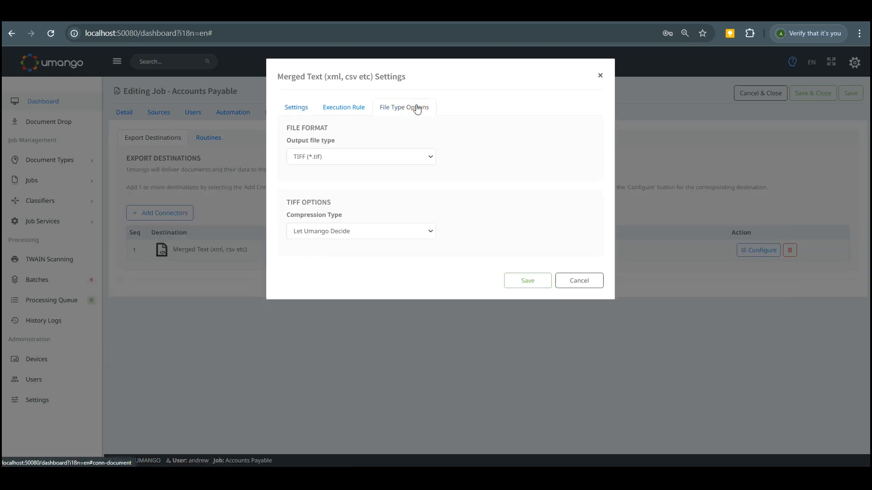
click(393, 158)
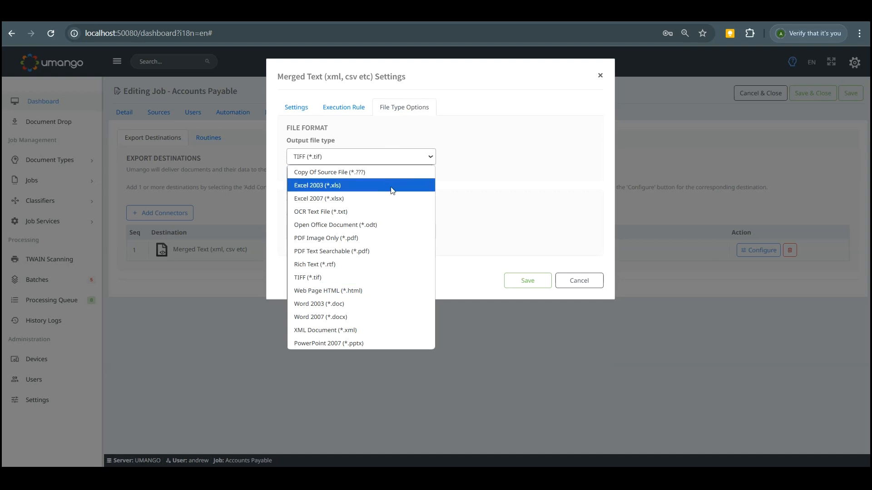
click(377, 246)
Set the exported image document's file name to Invoice_<<Invoice Number>> and save the Merged Text destination settings.
click(299, 108)
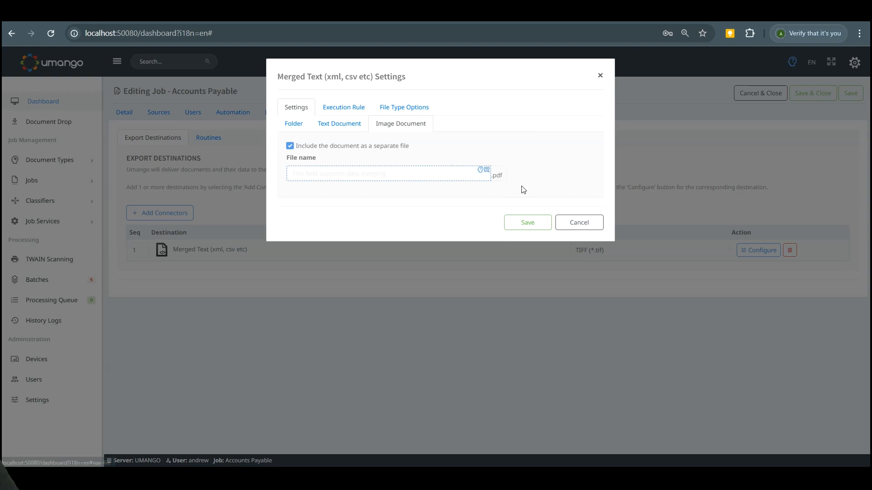
click(352, 179)
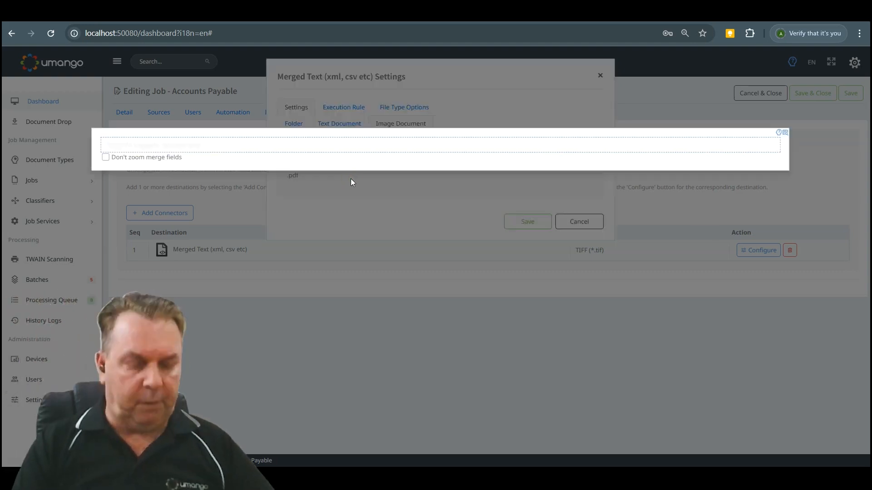
text(invo)
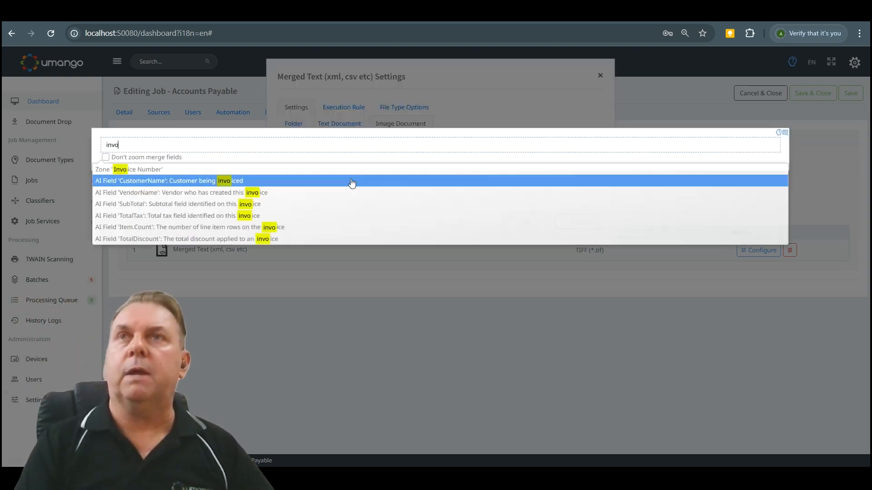
click(206, 170)
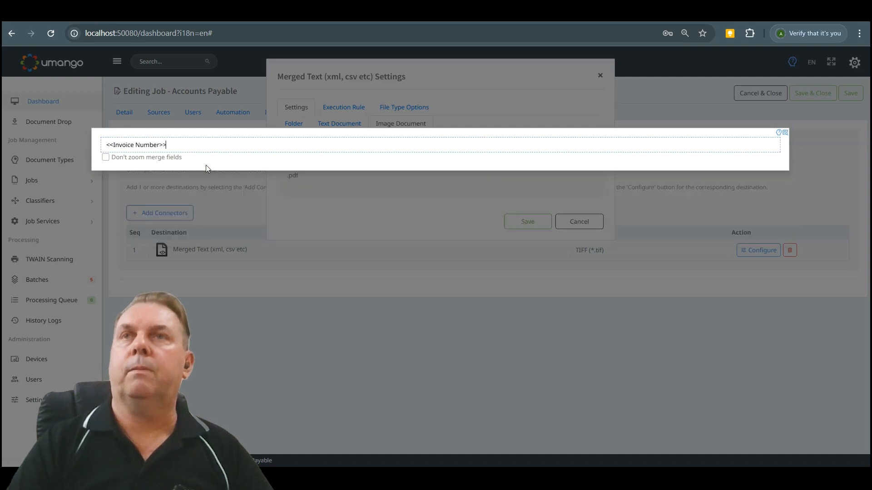
click(105, 146)
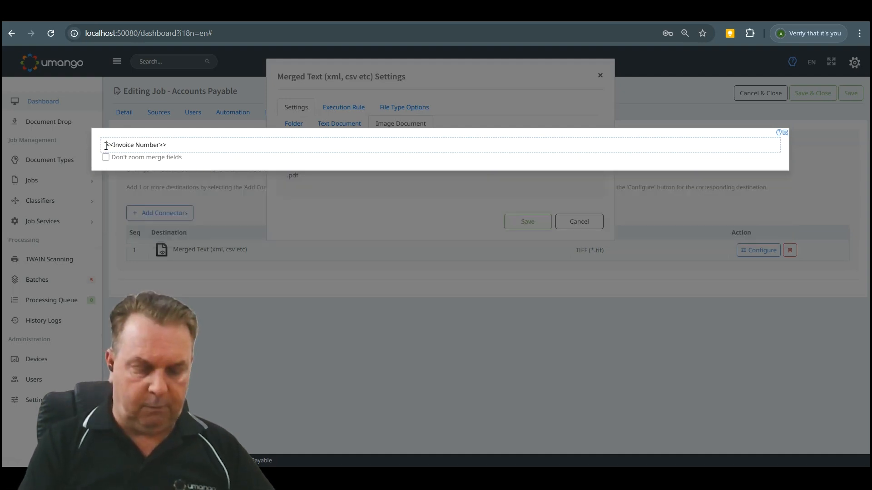
text(Invoice_)
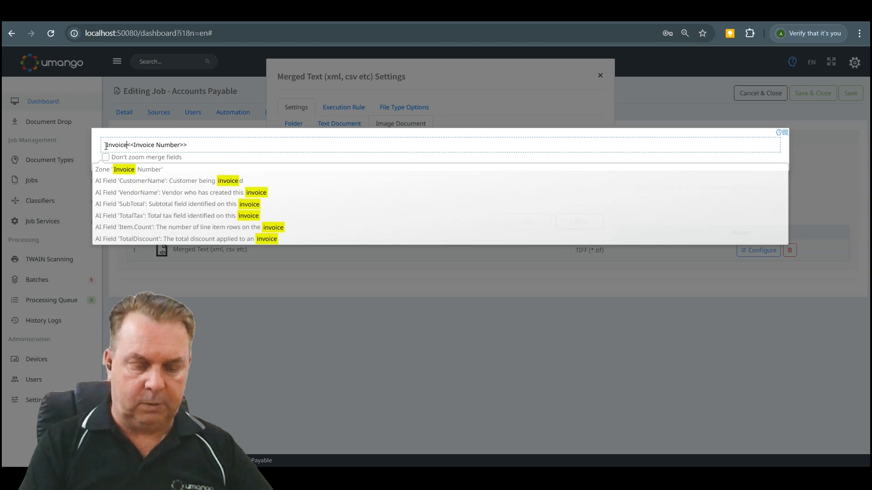
click(249, 361)
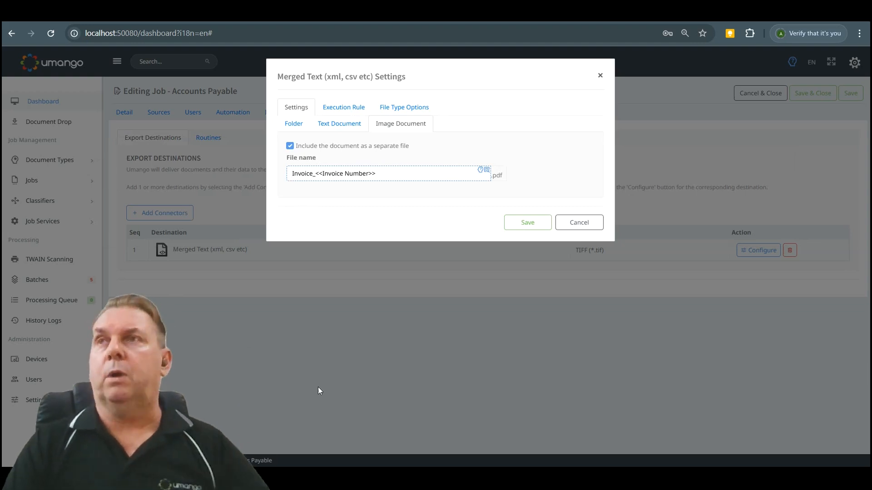
click(531, 224)
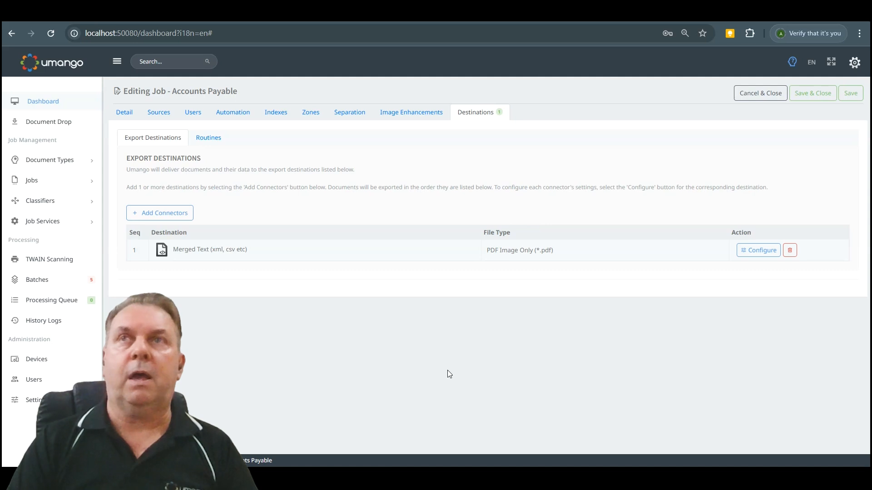
Review the import connectors available as job sources, and add this job to the document drop on all computers/browsers.
click(160, 112)
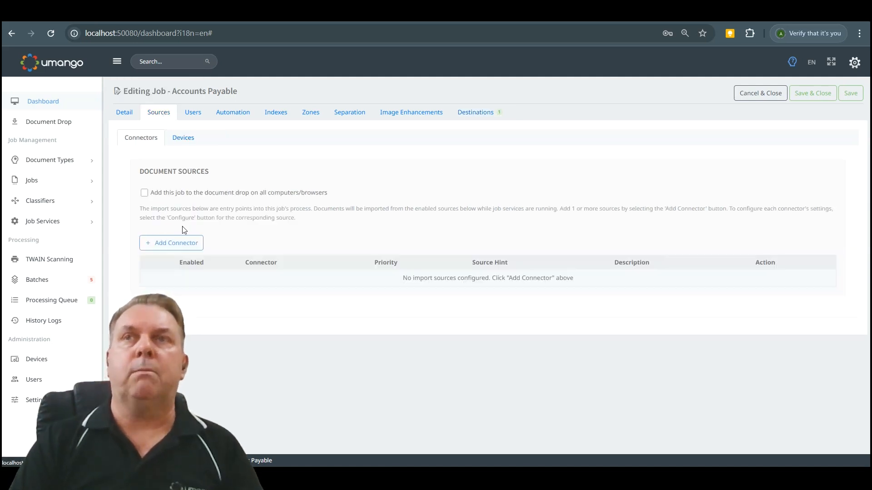
click(175, 240)
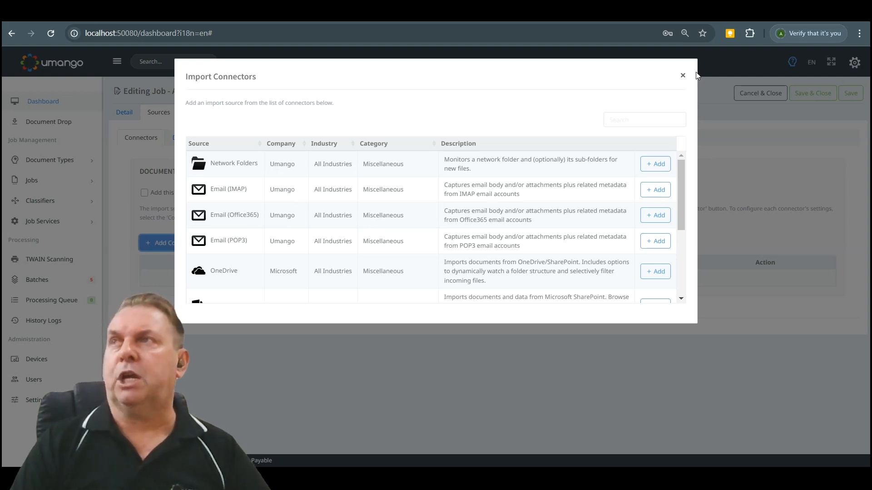
click(683, 75)
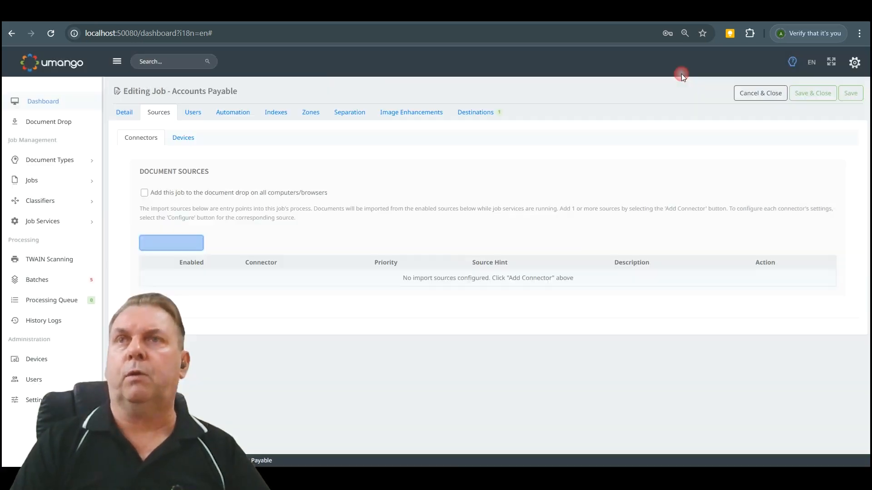
click(145, 193)
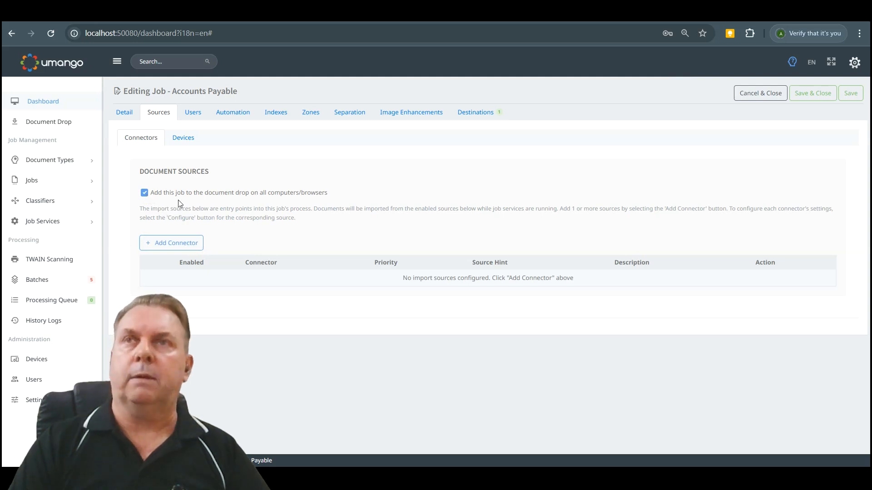